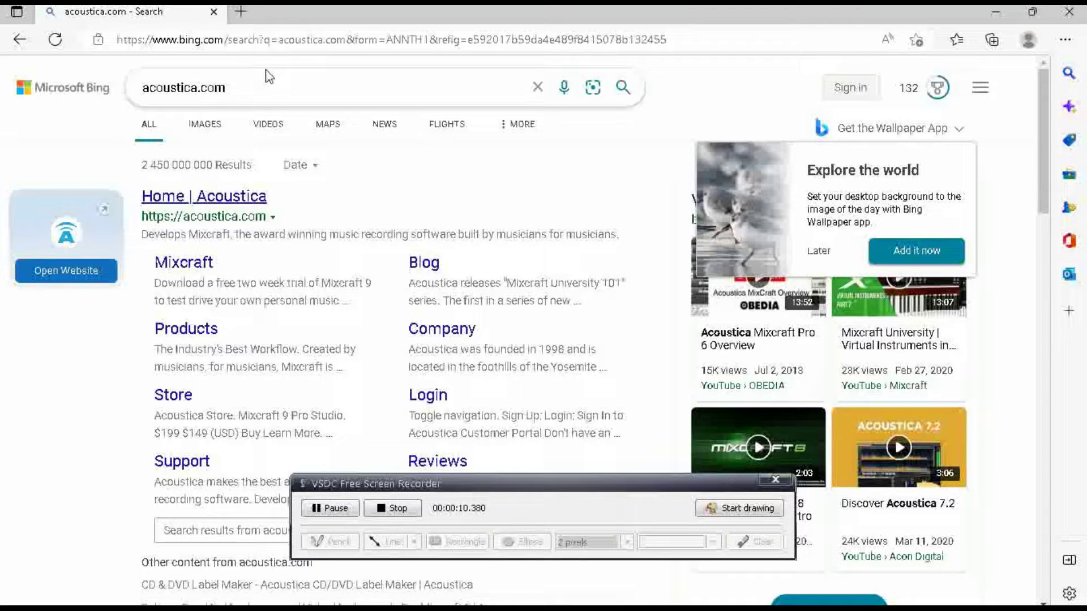
Open acoustica.com from the results, browse the Latest Posts section, and return to the top
left_click(240, 197)
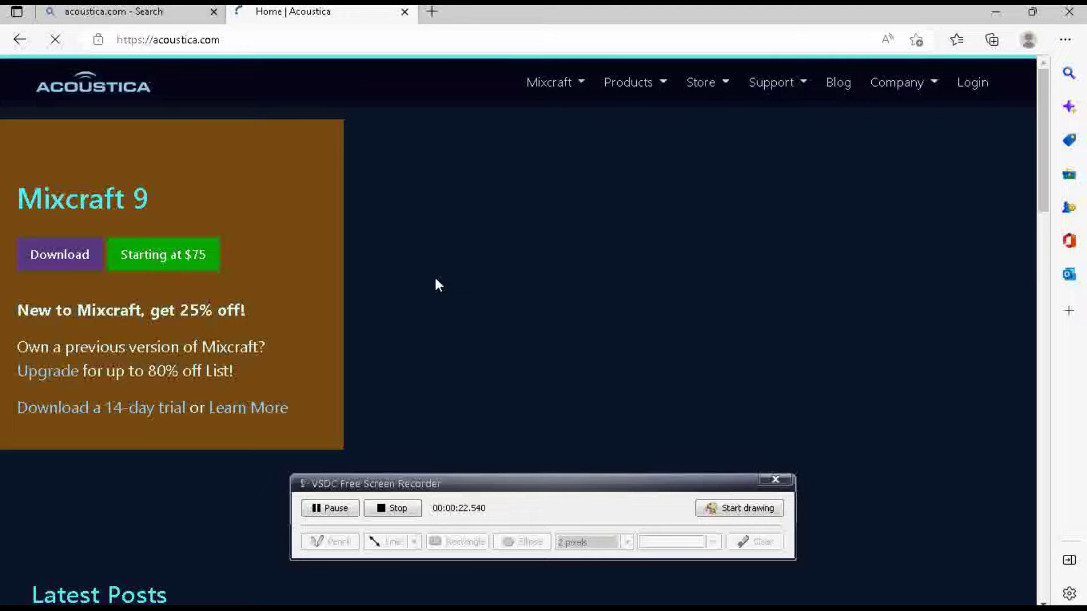
left_click_drag(532, 484, 749, 602)
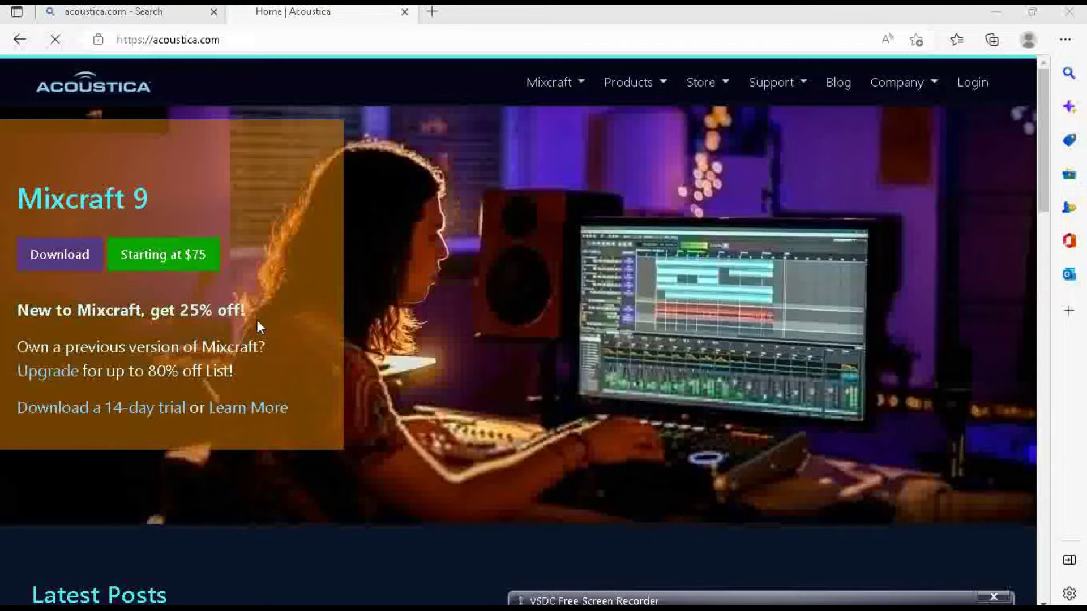
scroll(267, 317, "down", 2)
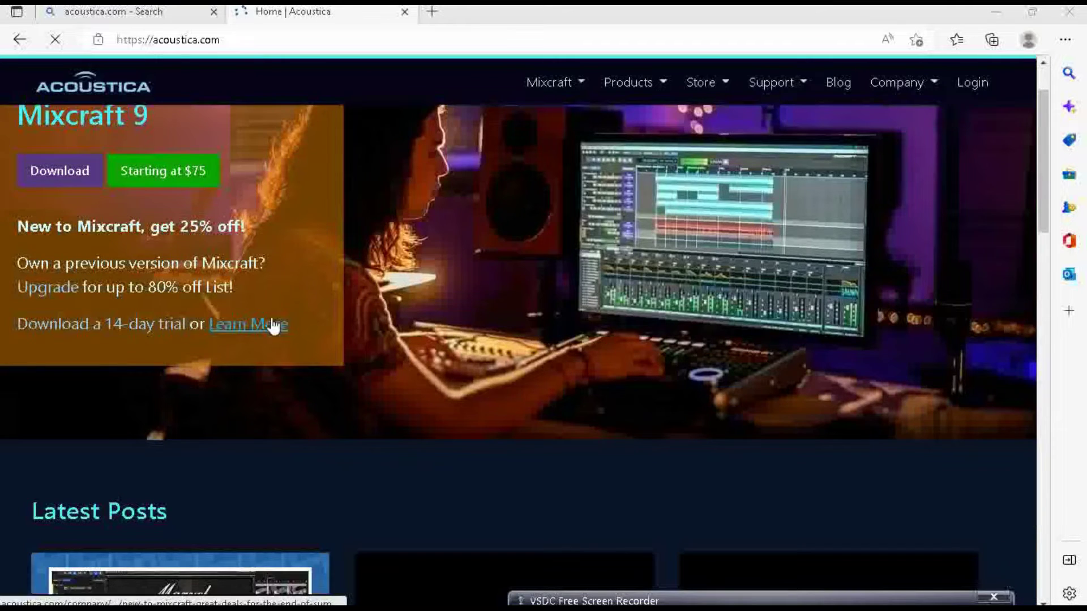
scroll(270, 322, "down", 3)
scroll(272, 327, "down", 3)
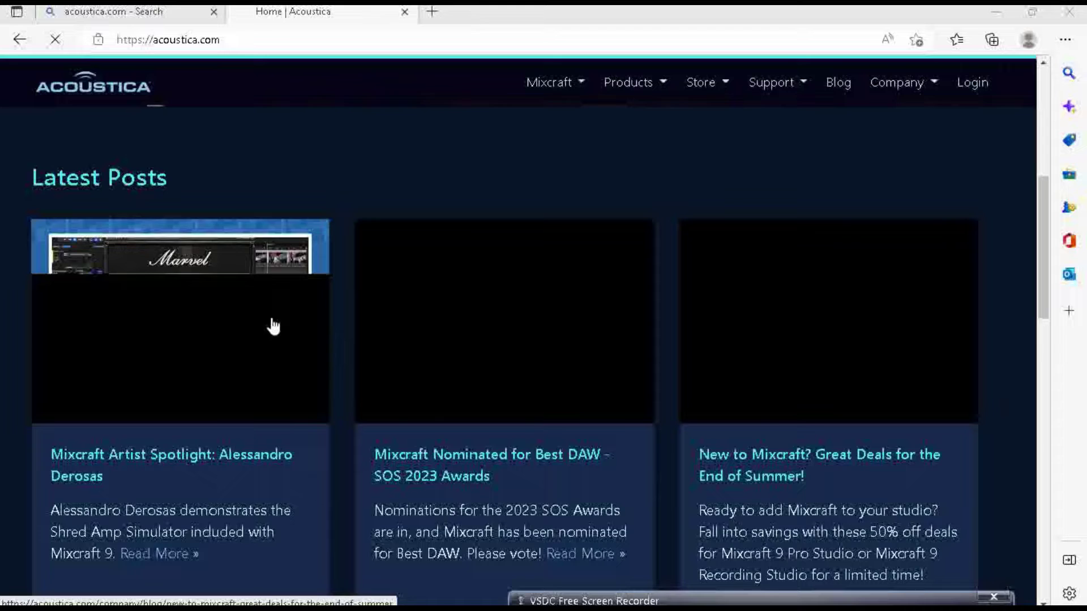
scroll(273, 326, "up", 6)
scroll(273, 326, "up", 2)
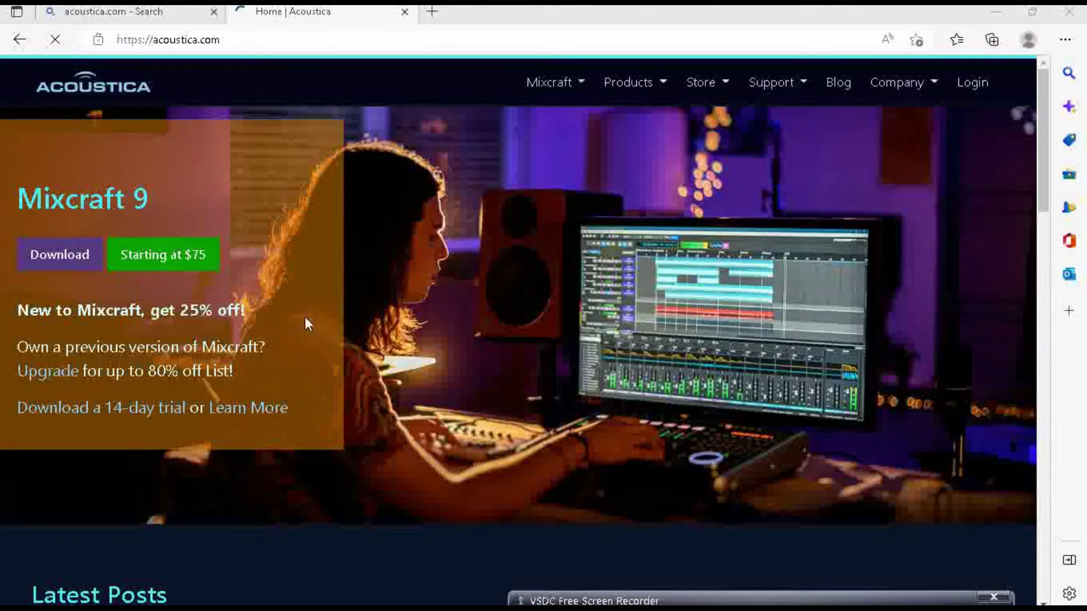
scroll(385, 261, "down", 12)
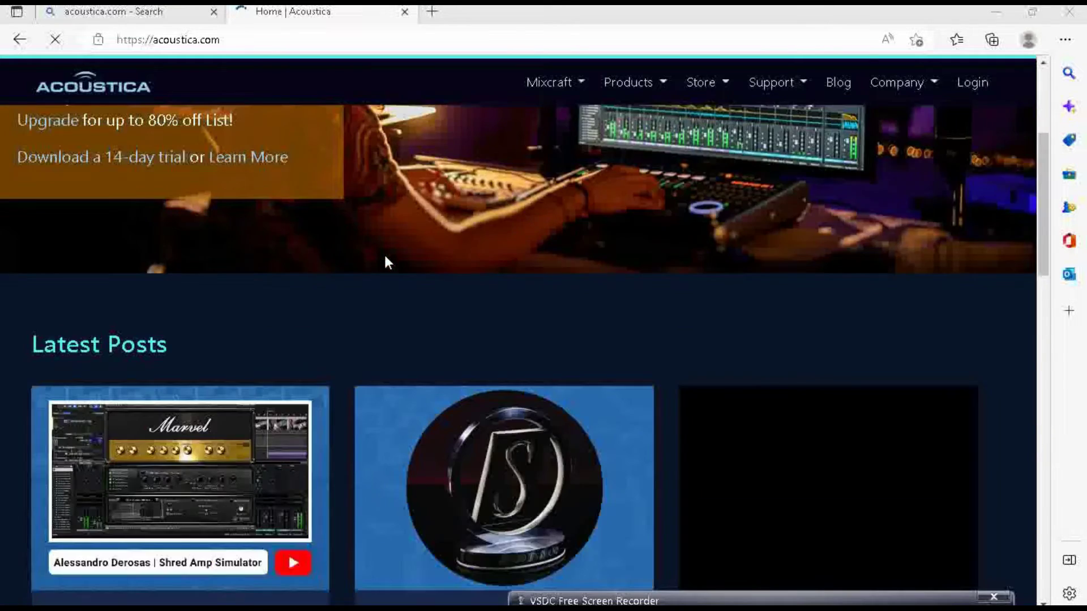
scroll(355, 263, "down", 2)
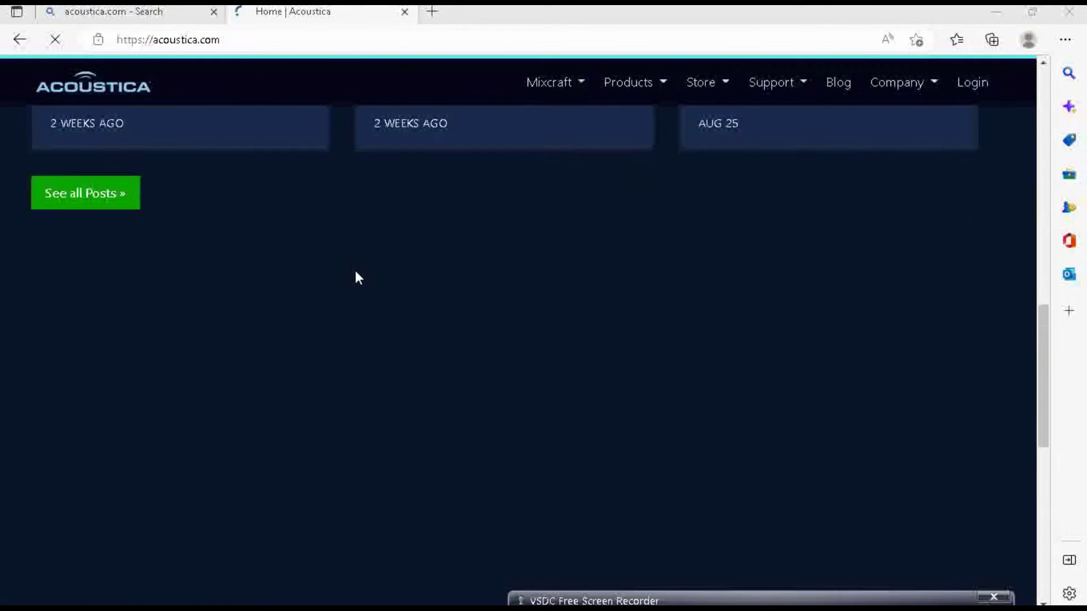
scroll(355, 270, "up", 11)
scroll(354, 275, "up", 6)
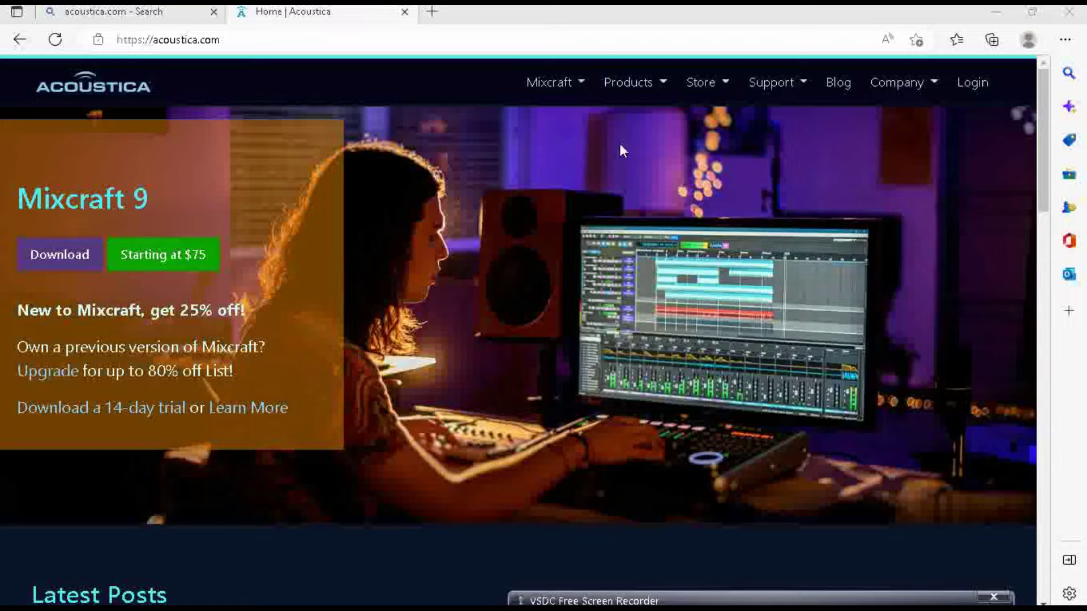
Minimize Edge and launch Mixcraft 9 from its desktop shortcut
left_click(990, 11)
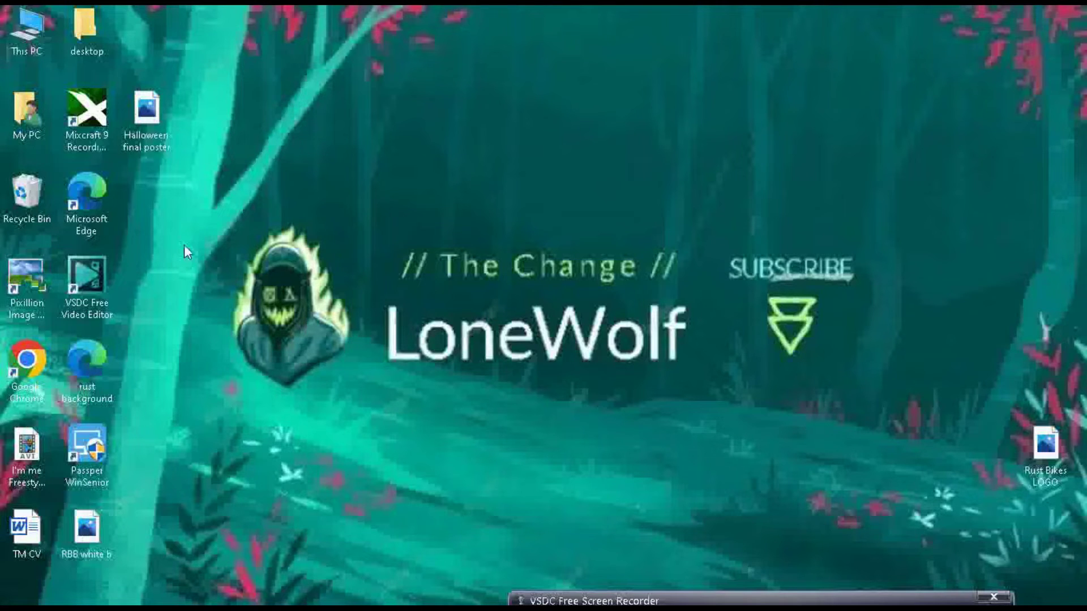
double_click(90, 96)
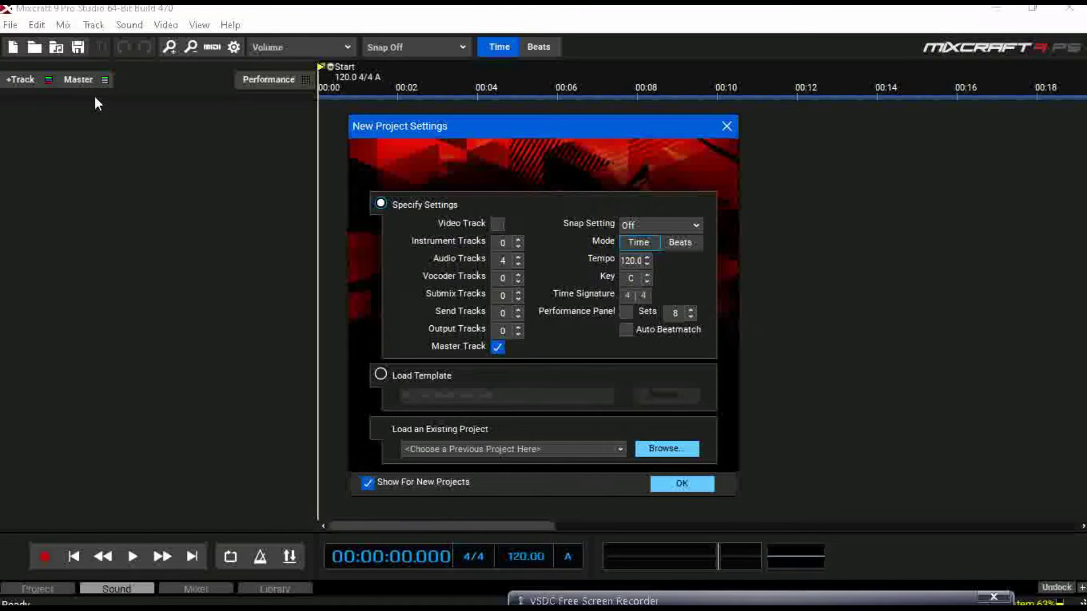
Accept the default New Project Settings with four audio tracks
left_click(681, 483)
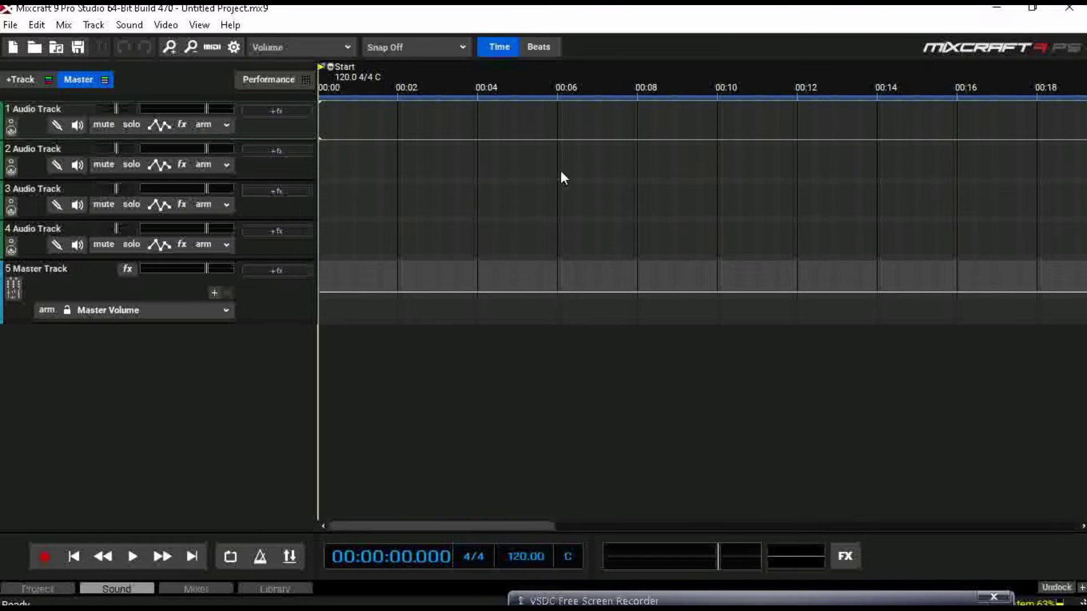
left_click(13, 25)
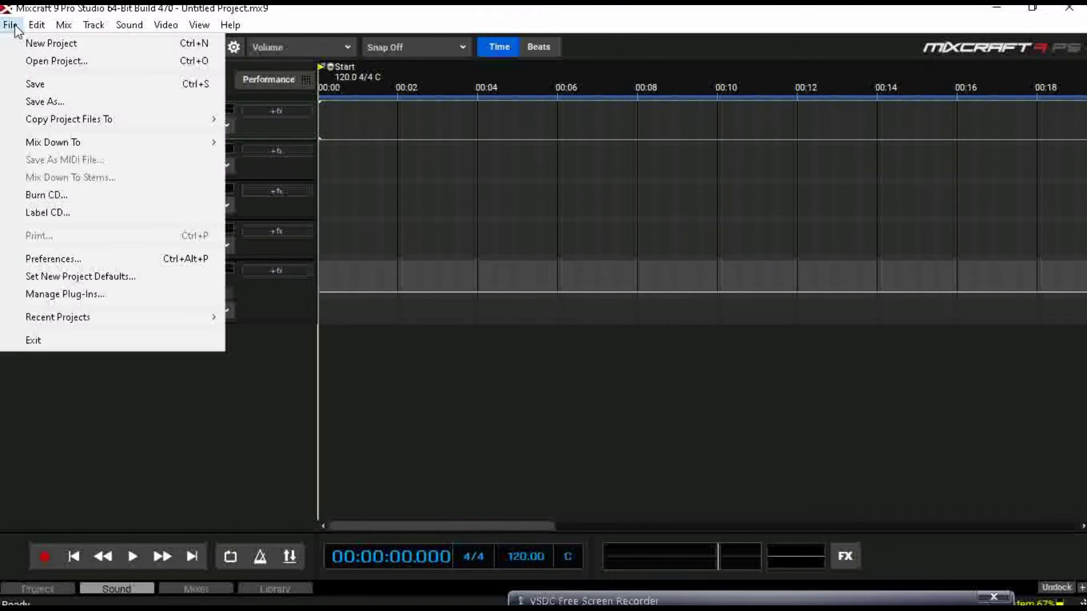
left_click(67, 258)
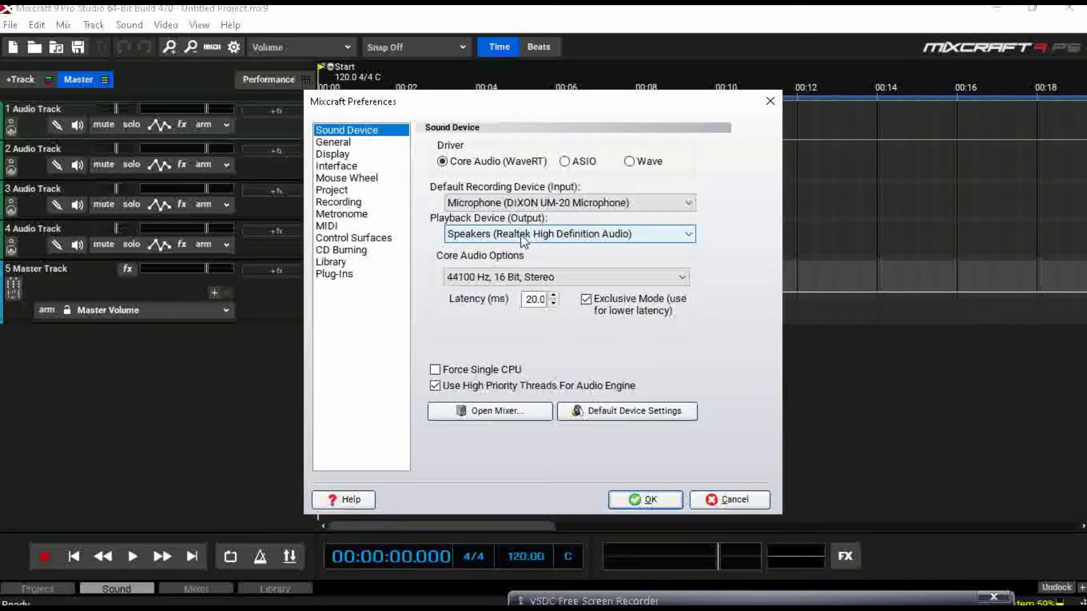
left_click(647, 502)
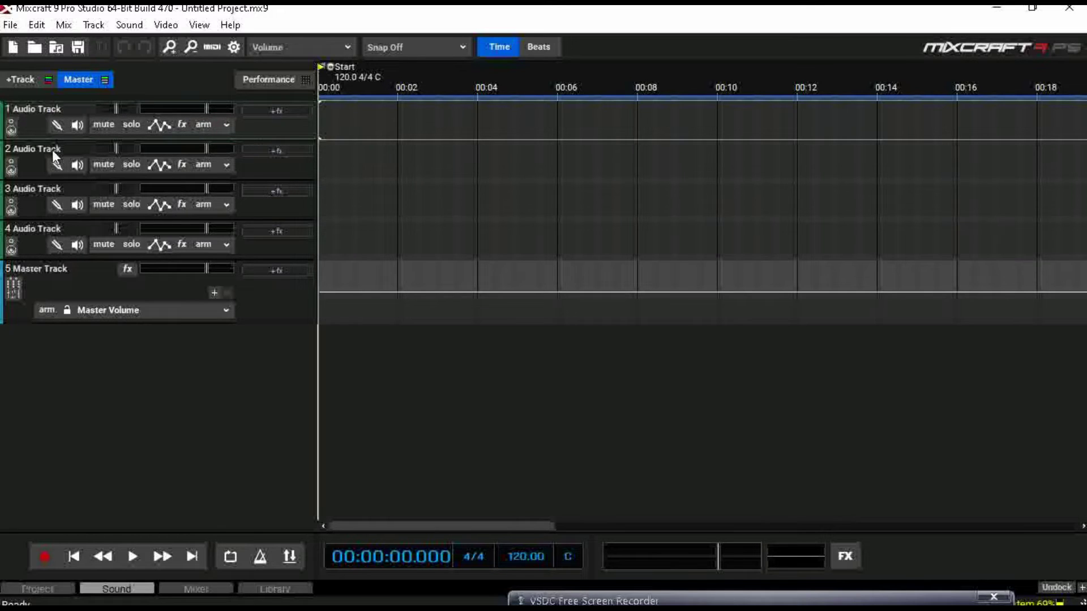
left_click(407, 47)
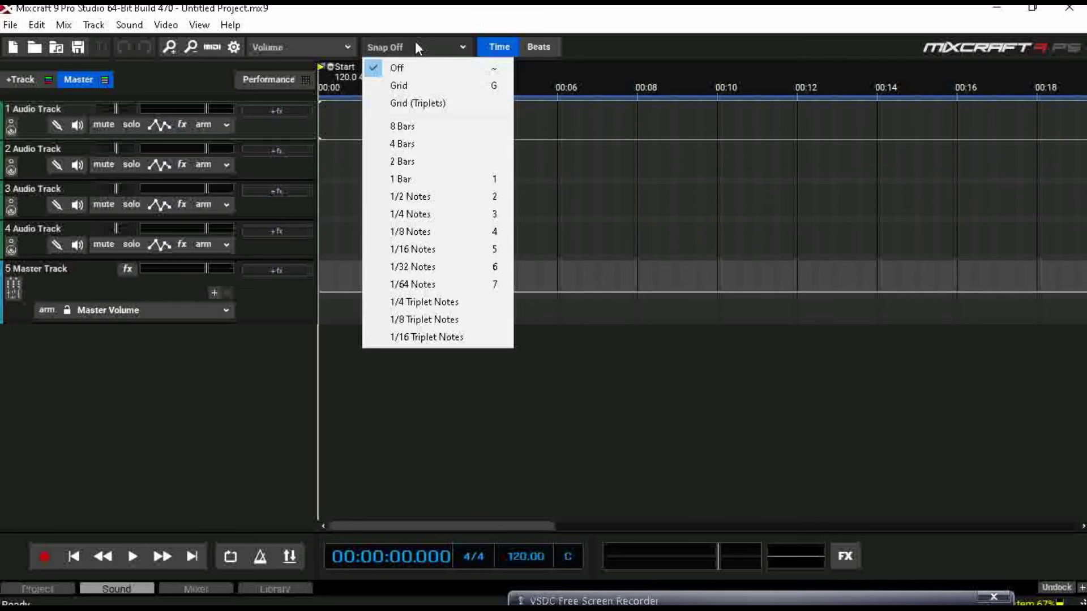
left_click(548, 47)
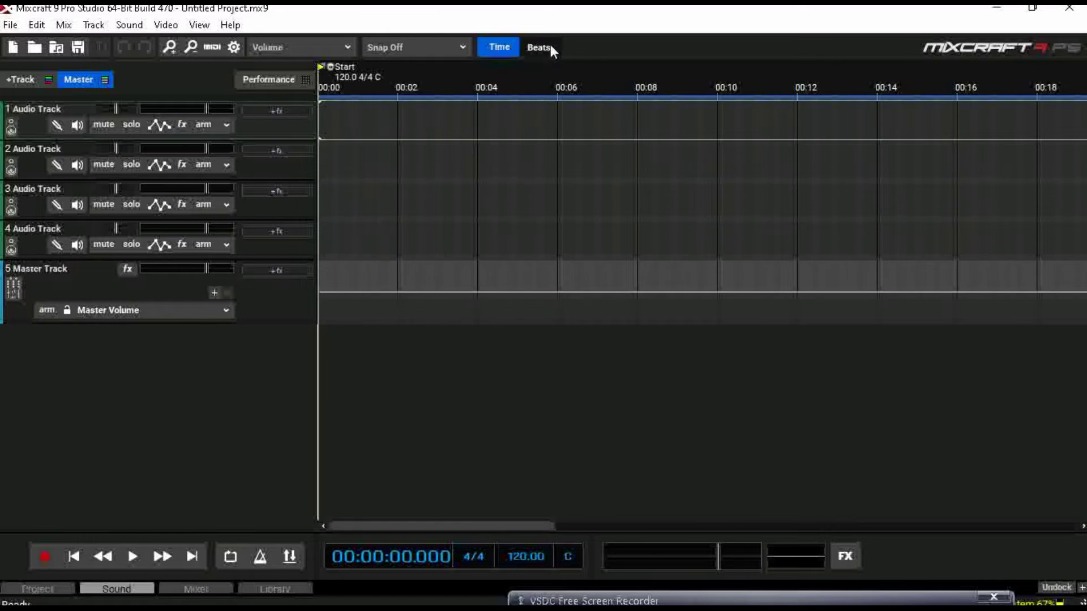
left_click(550, 47)
left_click(500, 46)
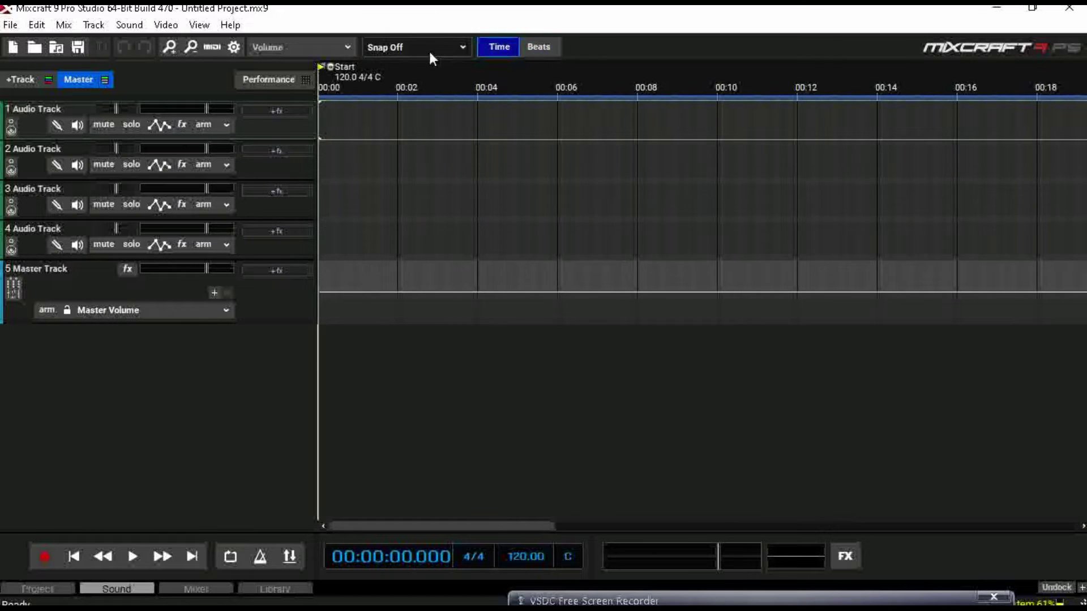
left_click(329, 54)
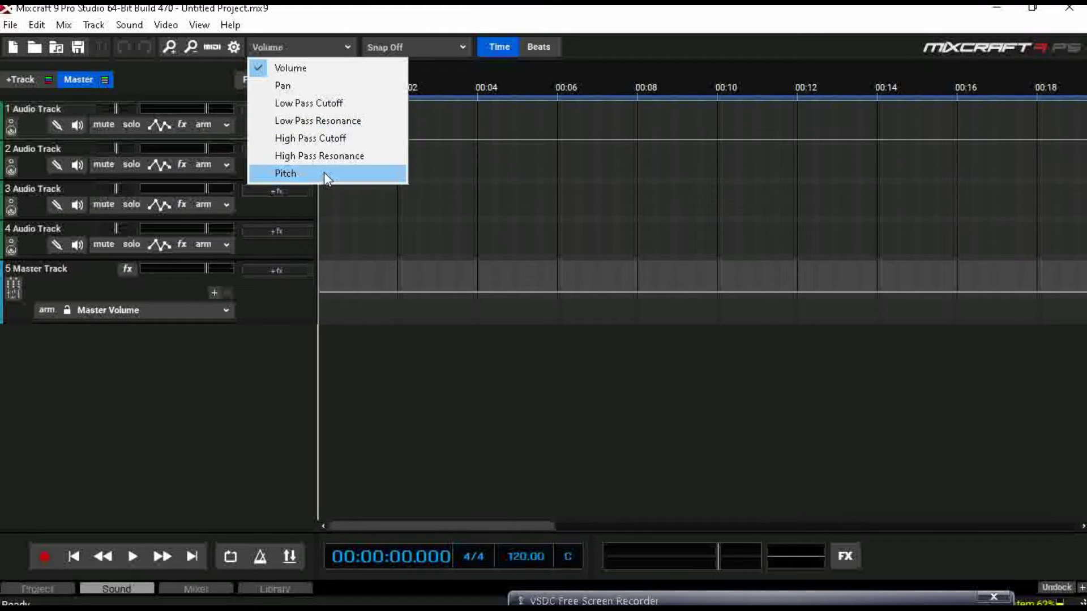
left_click(277, 324)
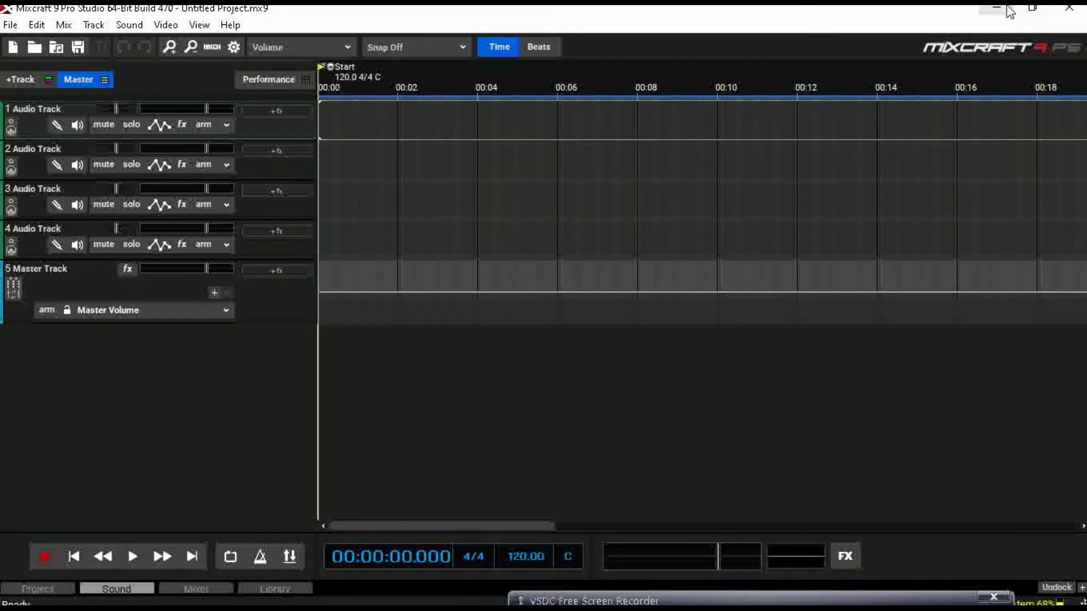
Drag the 'Sad Emotional Ambient Chill Trap Beat' MP3 from Downloads onto track 1, aligned at 00:00
left_click(1032, 8)
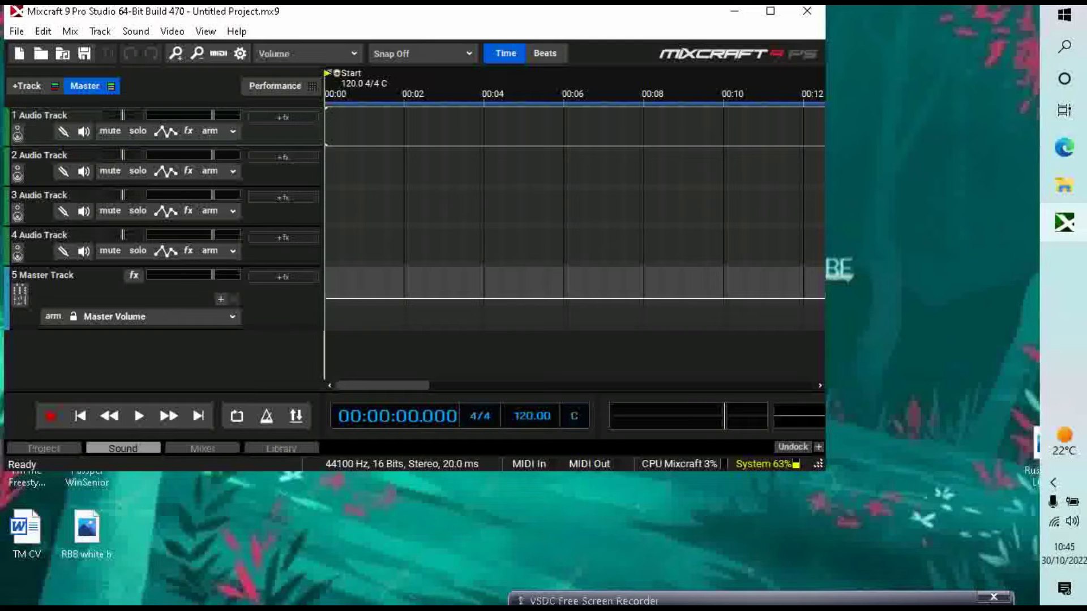
left_click(1063, 189)
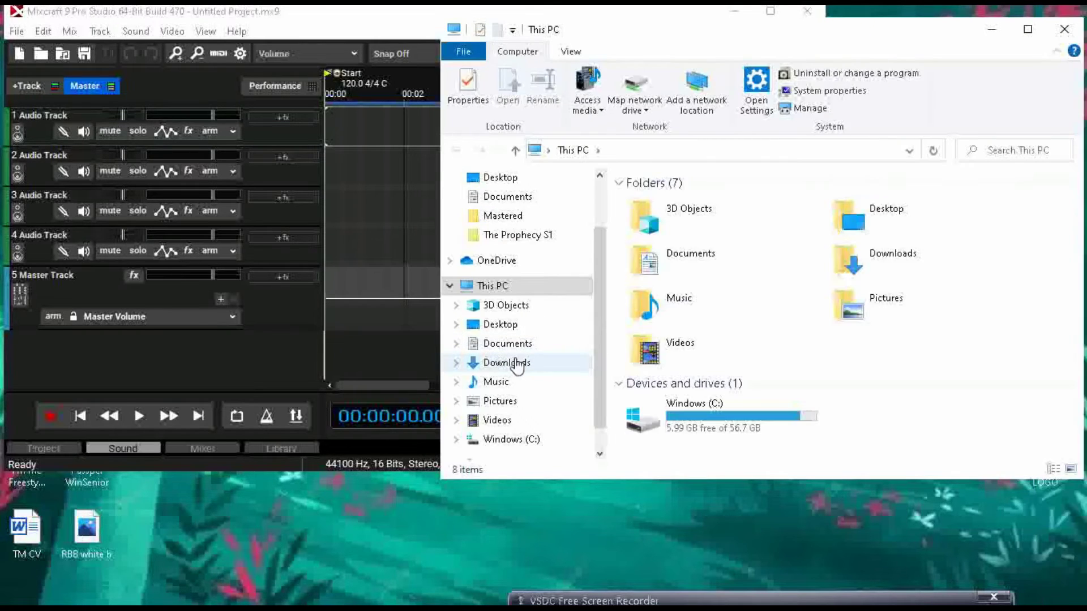
left_click(515, 366)
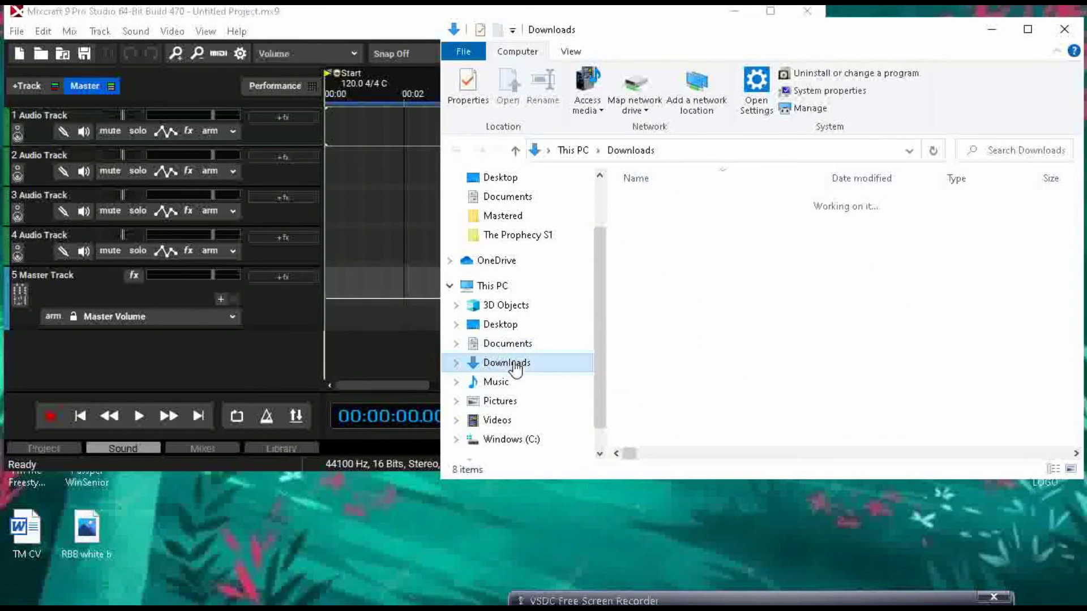
left_click(686, 274)
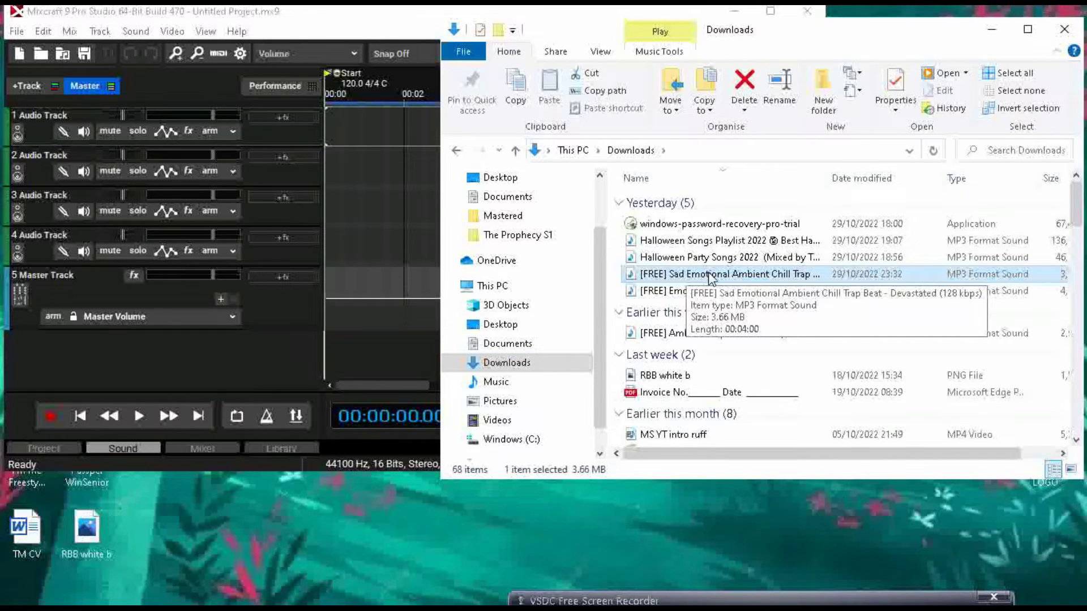
left_click_drag(710, 277, 409, 164)
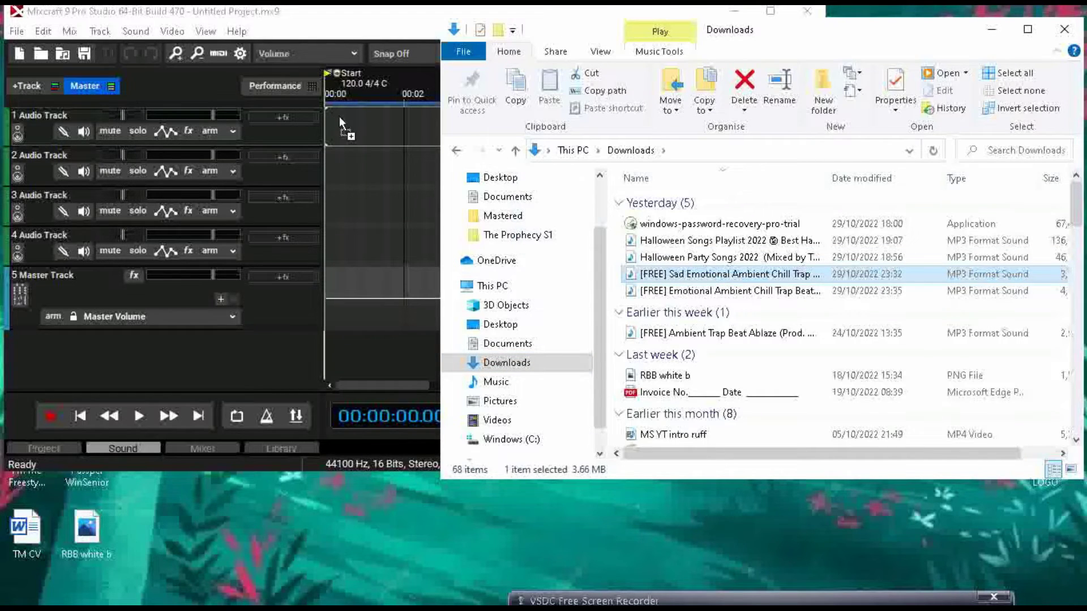
left_click_drag(331, 114, 328, 116)
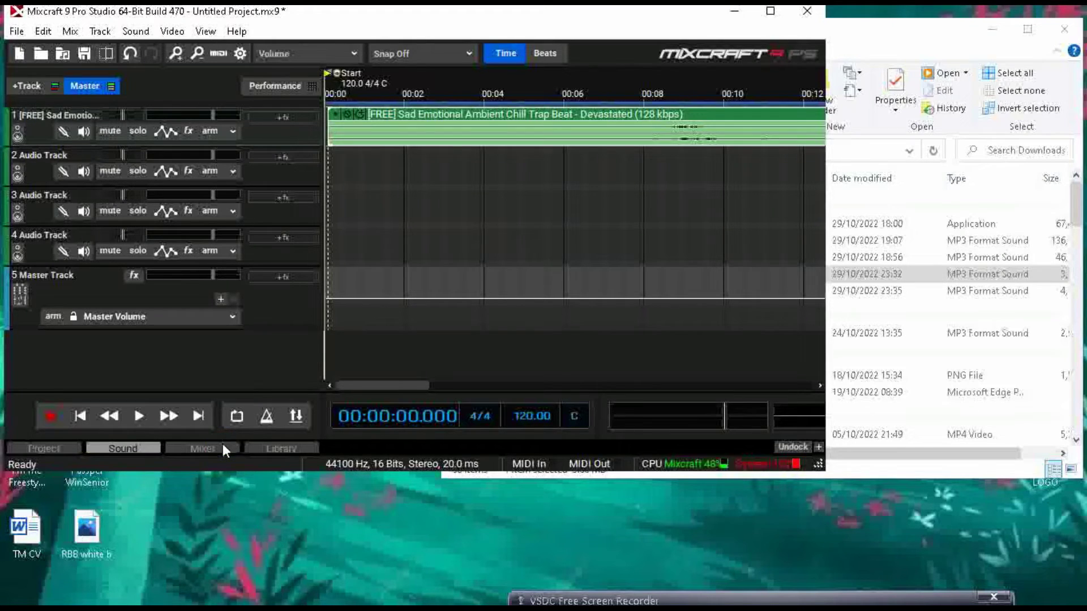
left_click(767, 11)
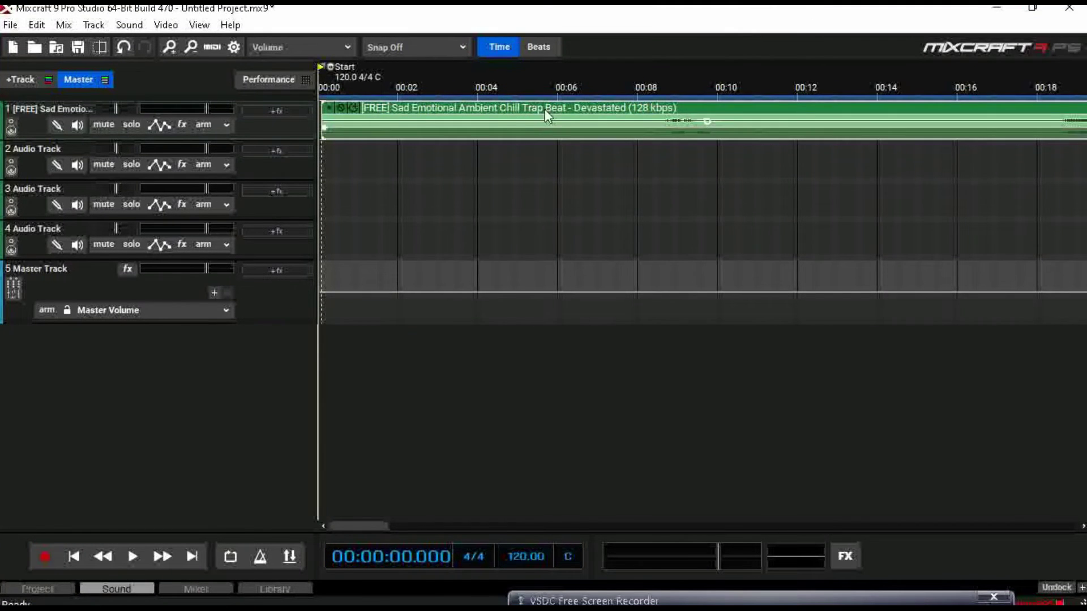
left_click_drag(545, 110, 485, 105)
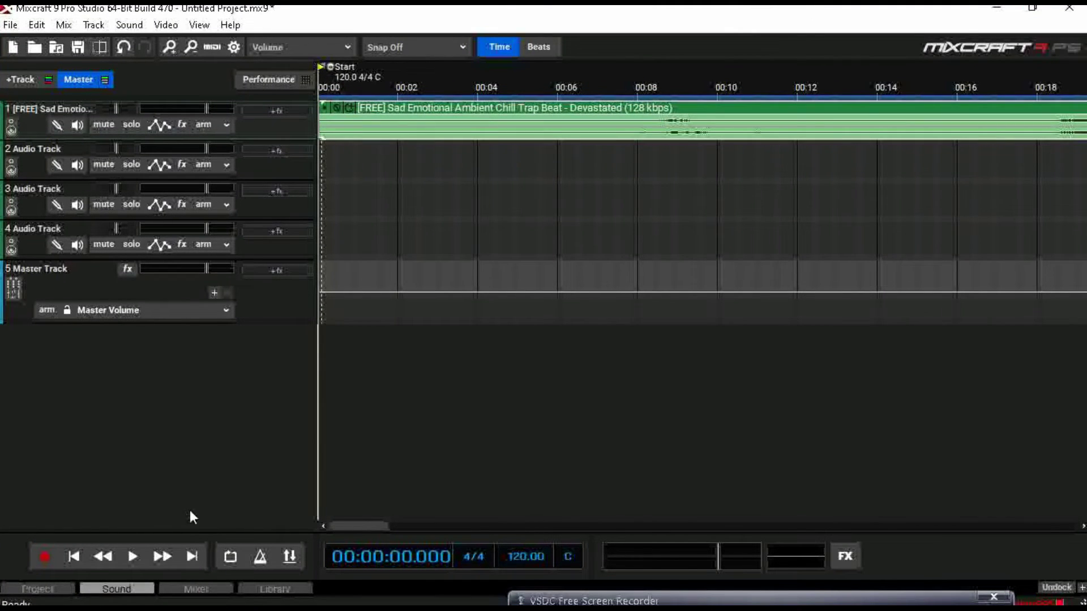
Play the beat, jump to about 00:08, and stop at 00:00:10.579
left_click(137, 555)
left_click(639, 73)
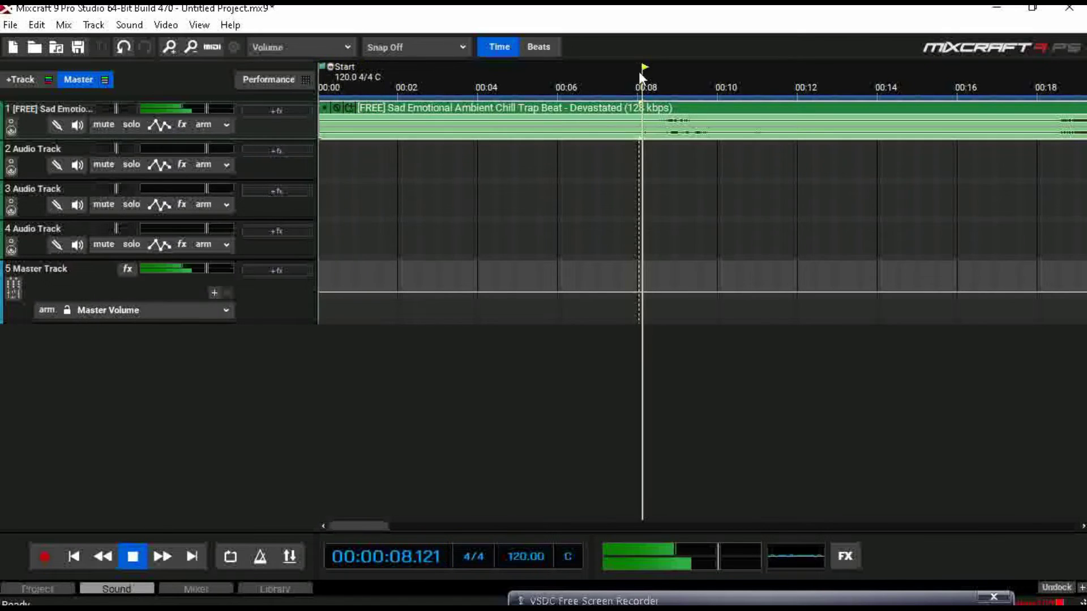
left_click(135, 551)
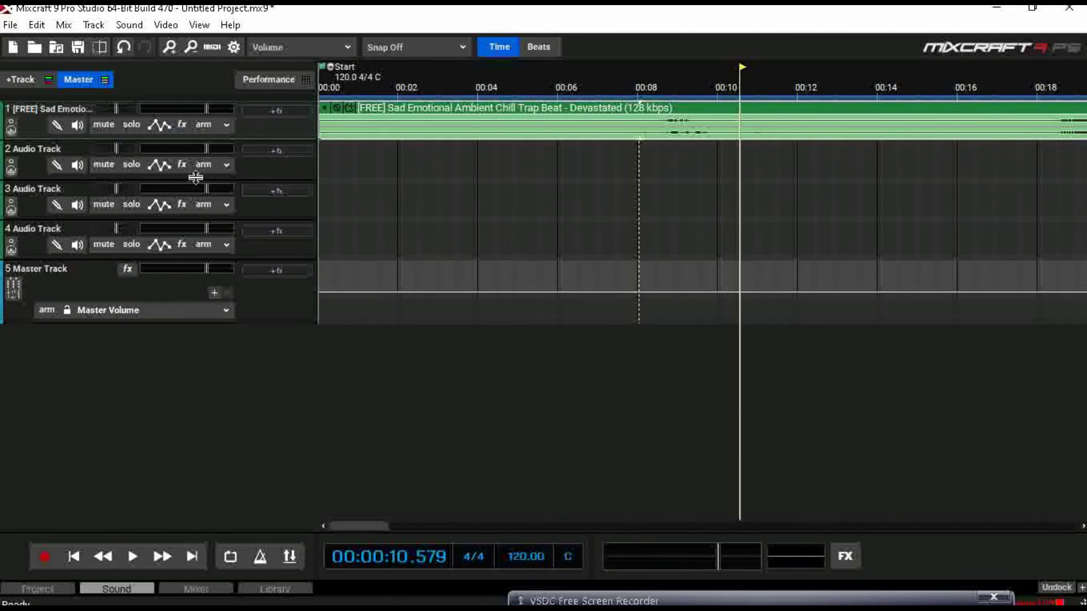
Toggle track 2's mute and solo buttons, leaving solo switched off
left_click(97, 166)
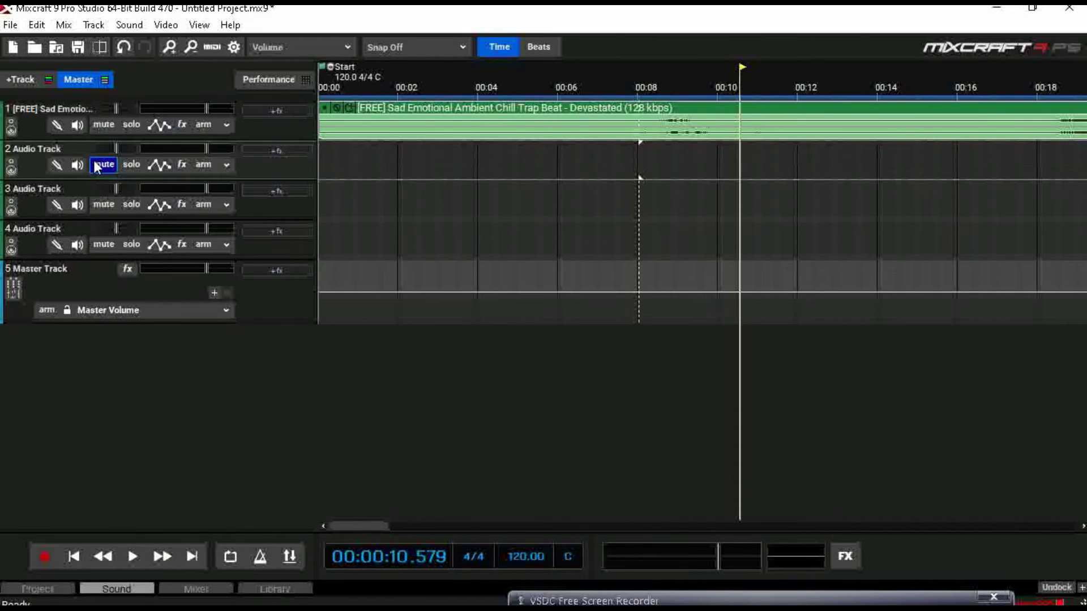
left_click(131, 165)
left_click(131, 165)
left_click(182, 164)
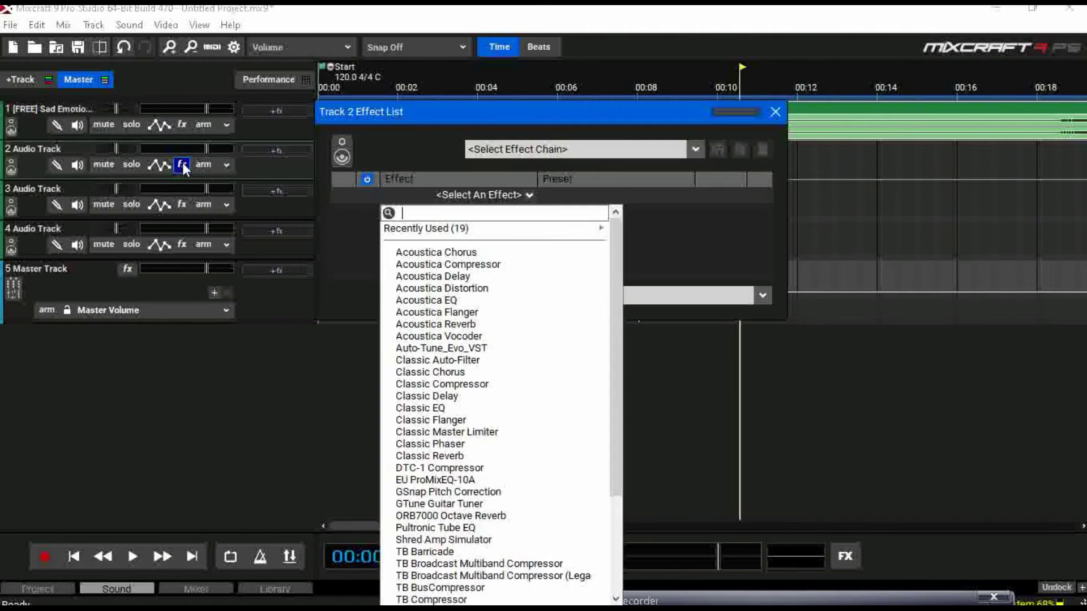
left_click(694, 149)
left_click(694, 149)
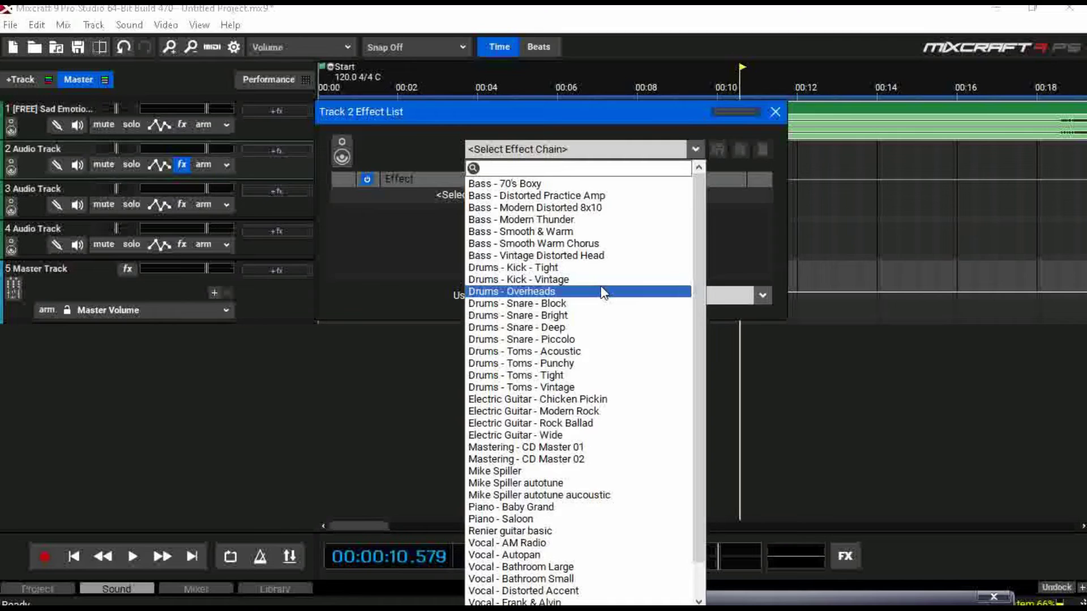
scroll(613, 311, "down", 1)
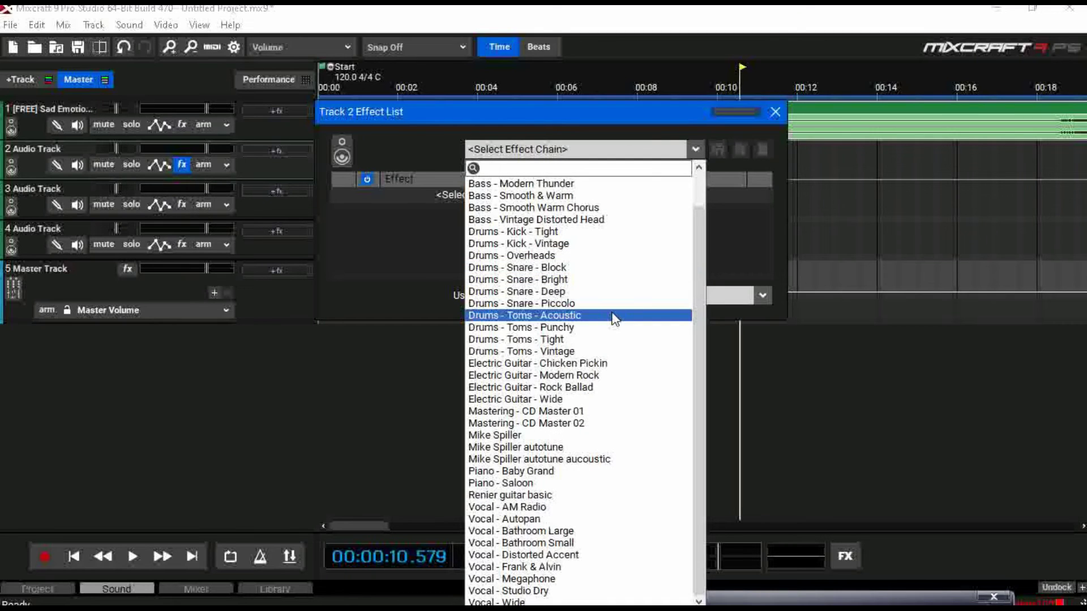
left_click(743, 224)
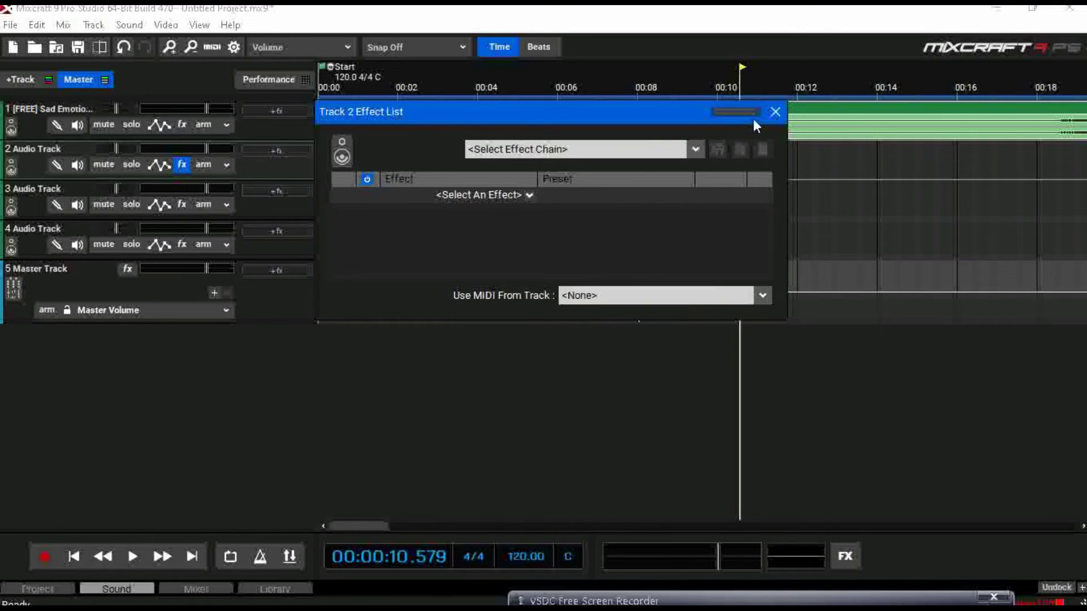
left_click(775, 111)
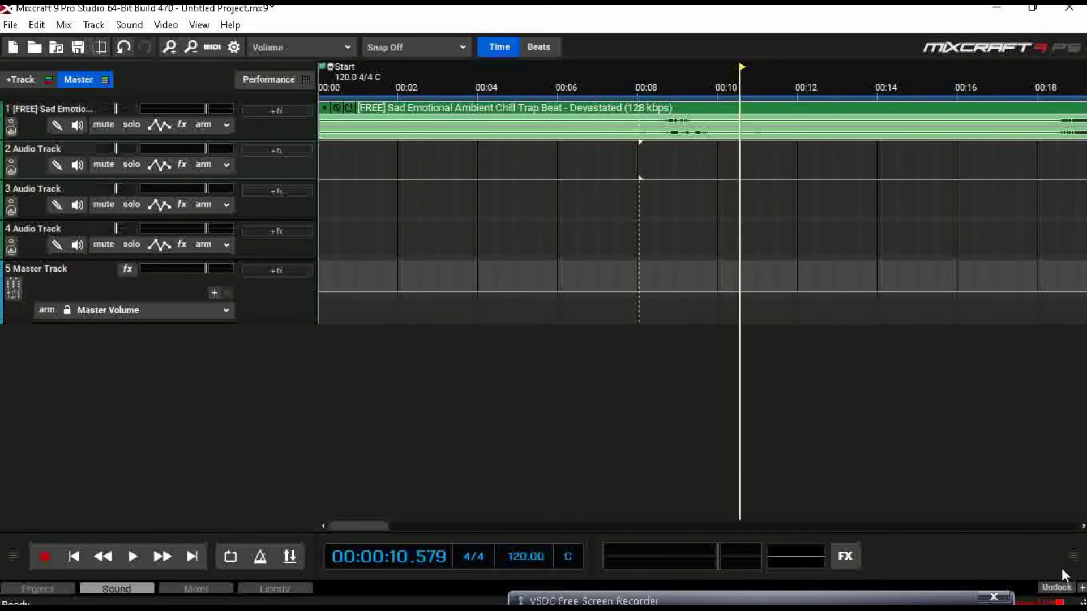
left_click(1082, 591)
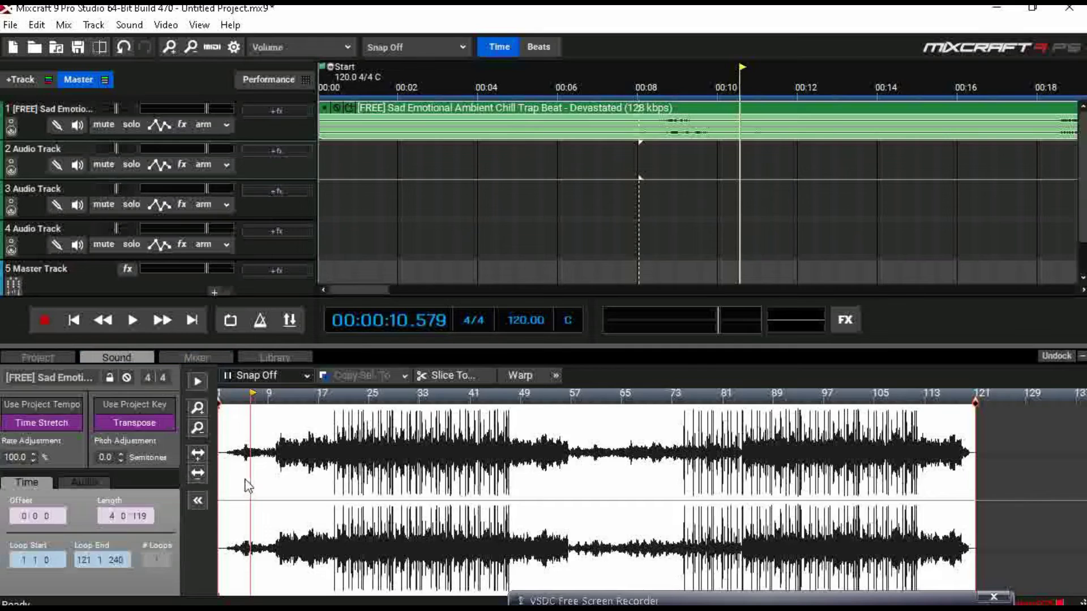
left_click(44, 358)
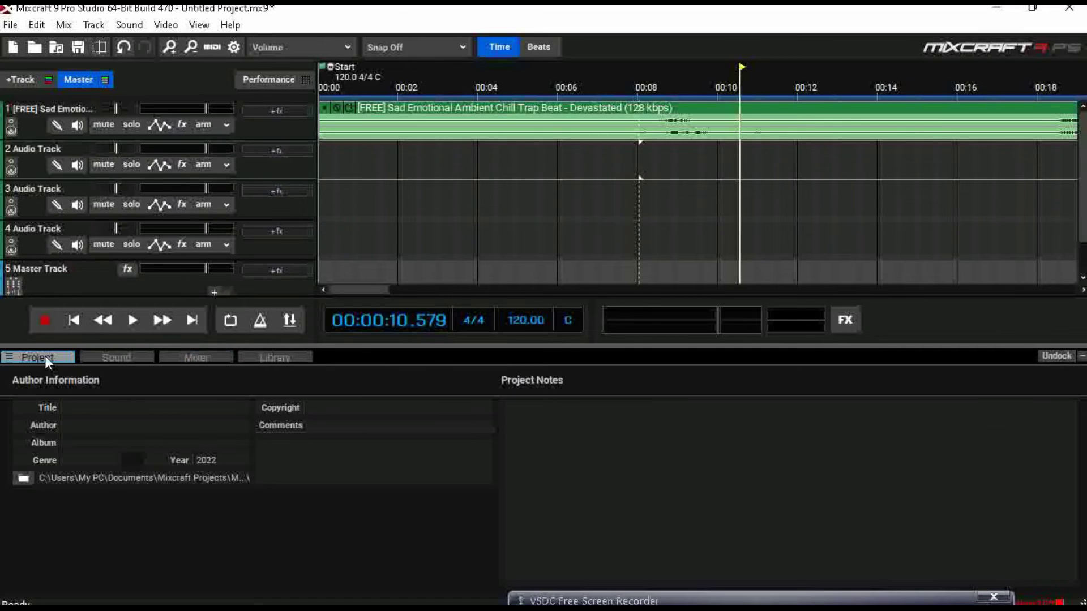
left_click(187, 357)
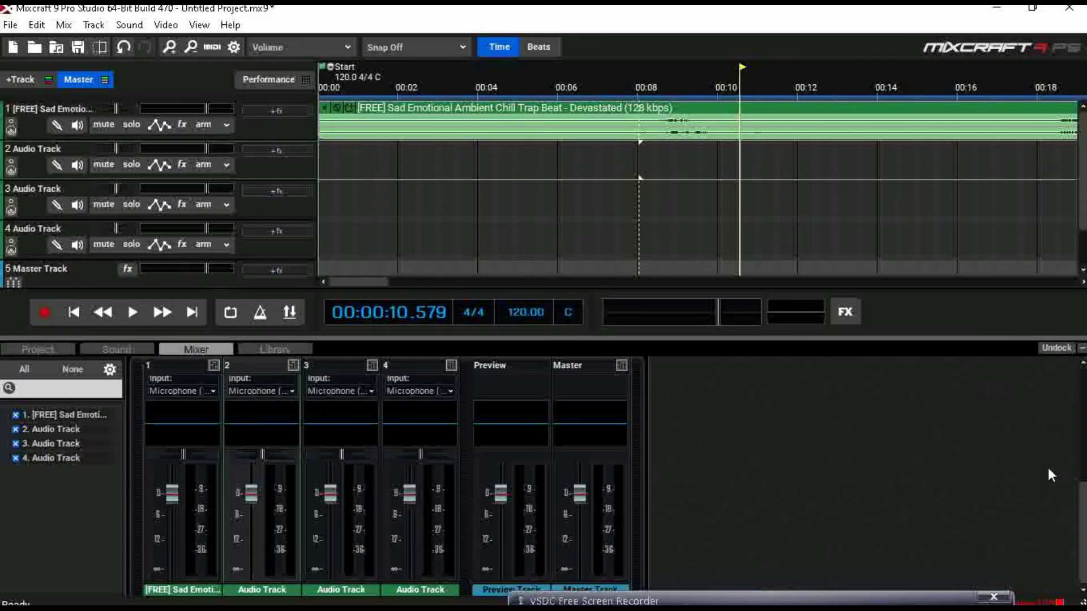
scroll(1070, 449, "up", 5)
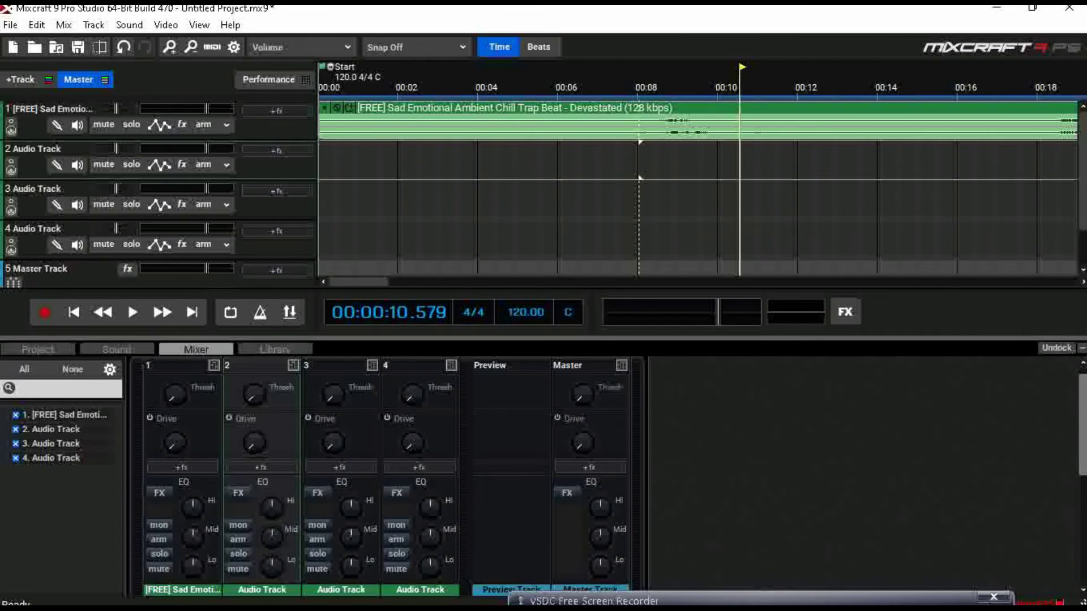
scroll(617, 477, "up", 1)
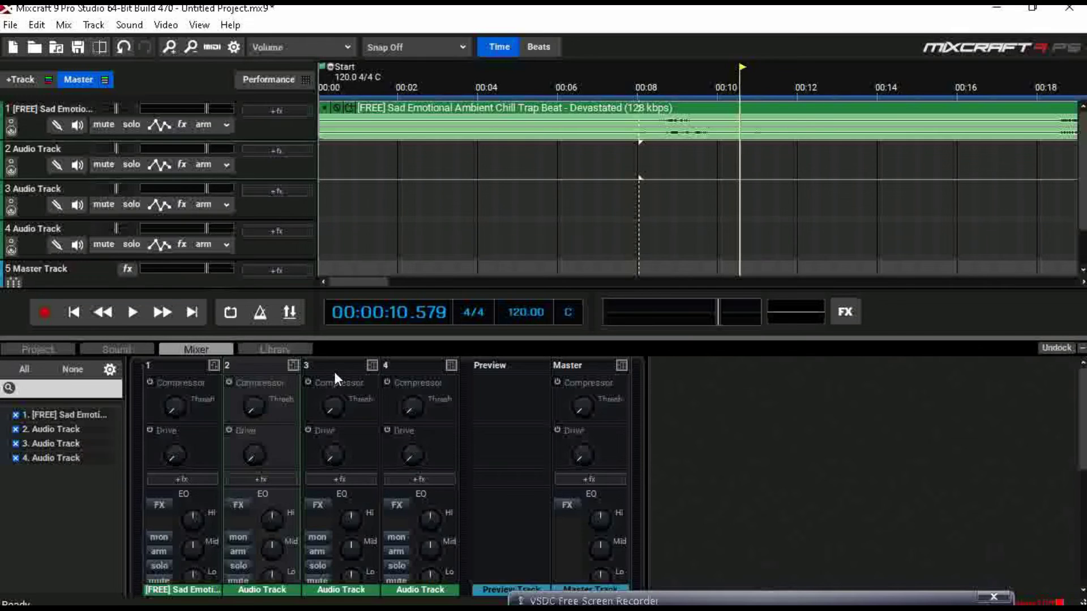
left_click(286, 349)
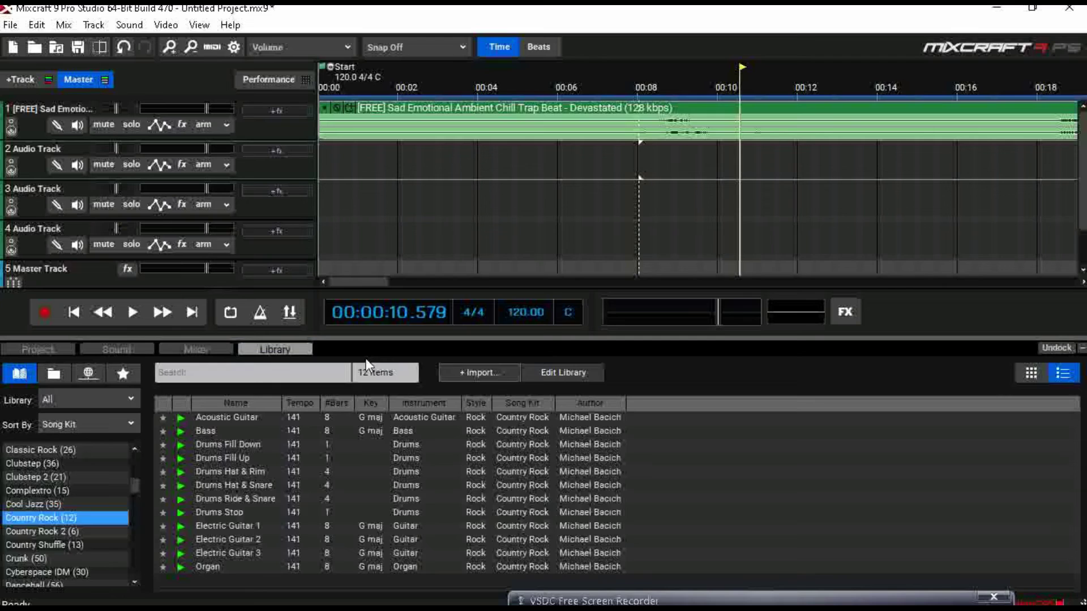
left_click(1081, 347)
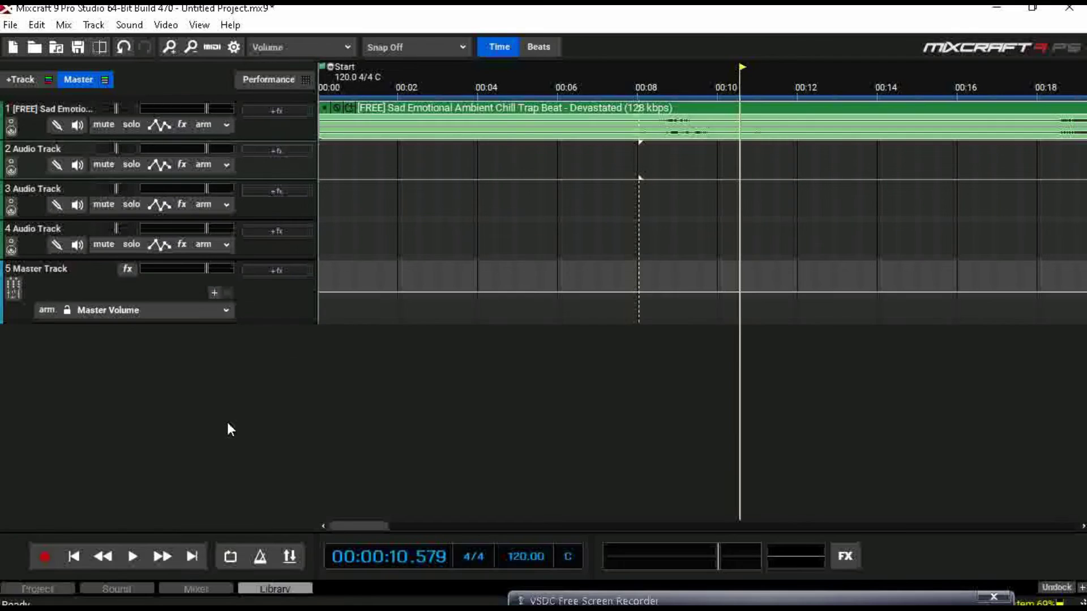
Add a virtual instrument track, keeping its Acoustic Piano preset in the instrument chooser
right_click(110, 362)
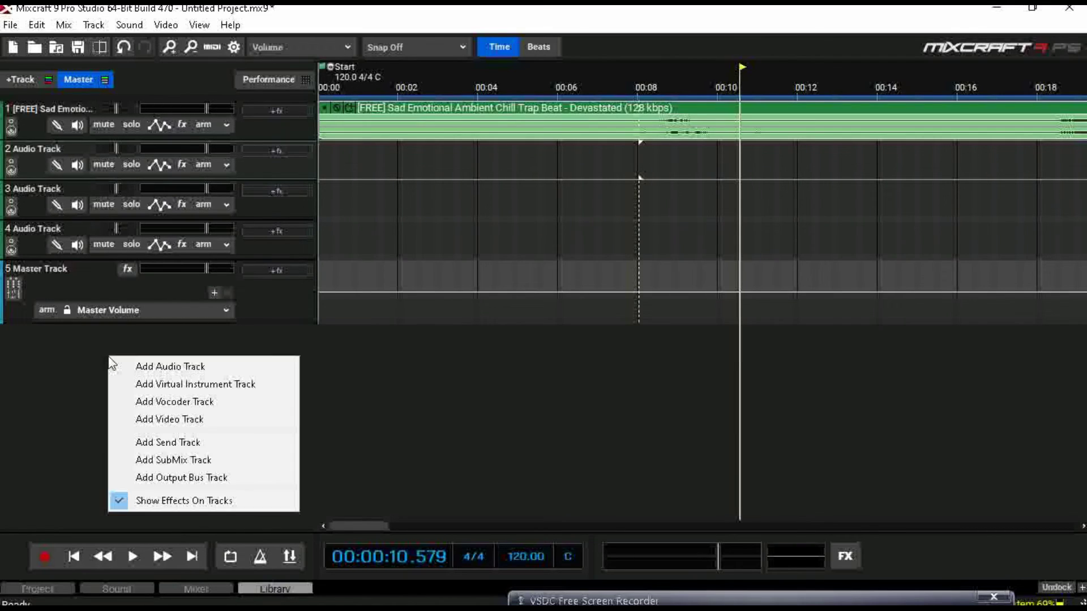
left_click(168, 385)
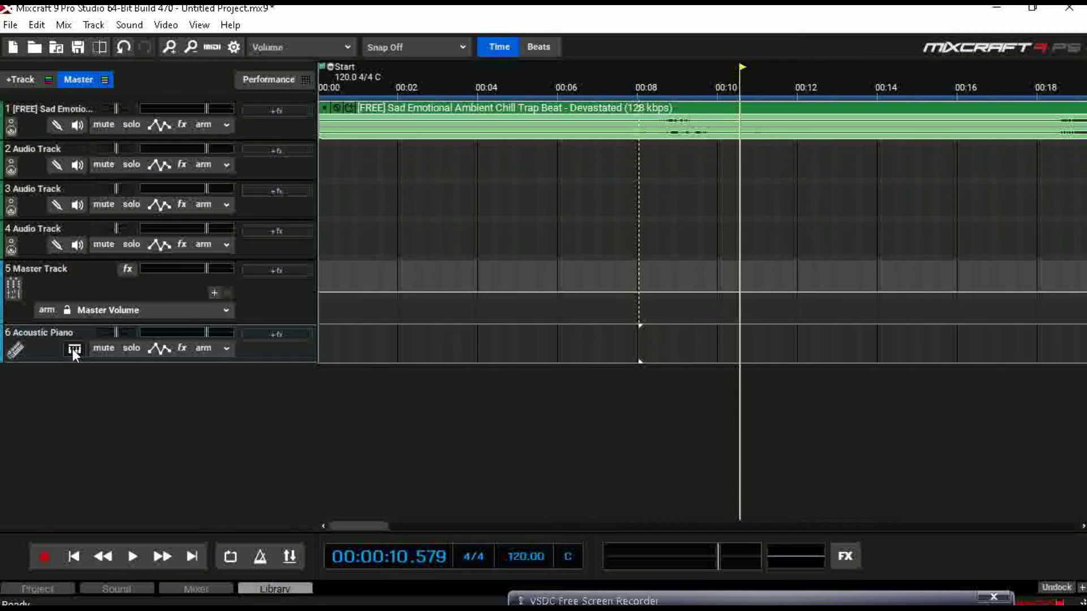
left_click(73, 348)
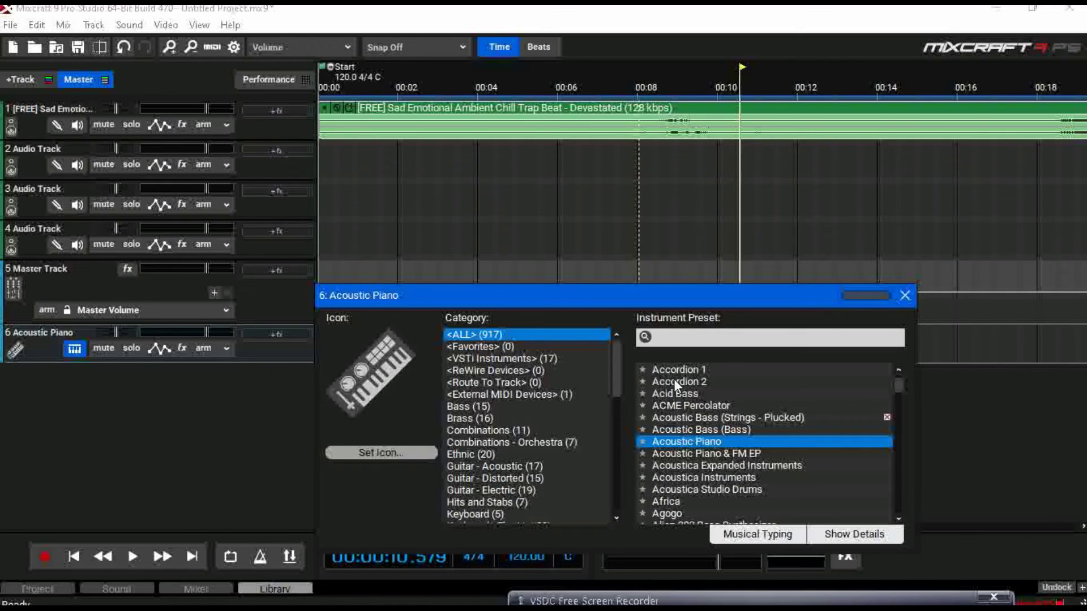
left_click(904, 296)
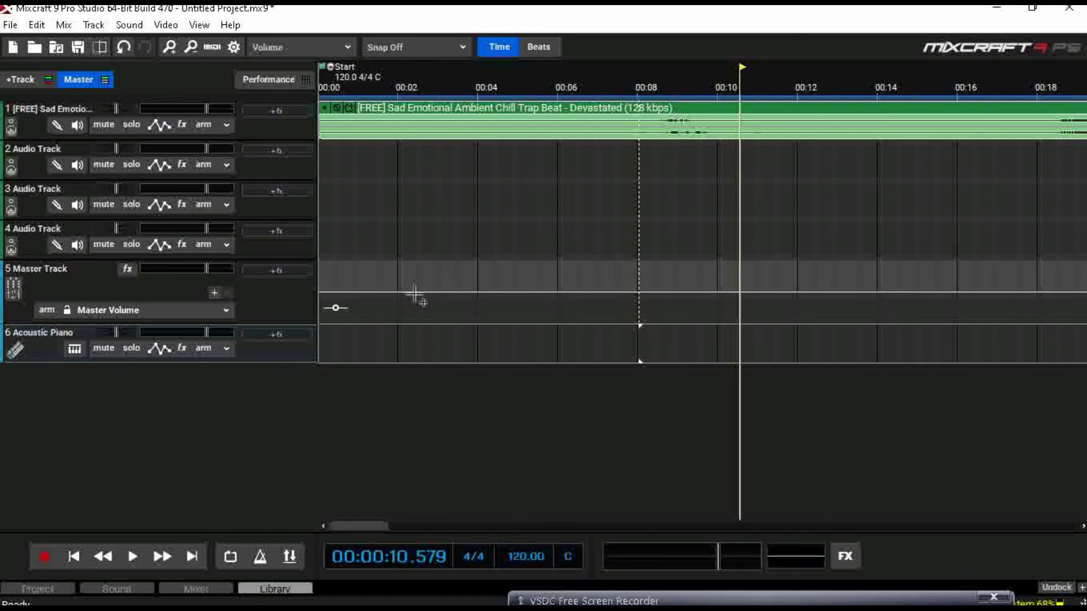
Delete the 6 Acoustic Piano track from its header's context menu
right_click(47, 353)
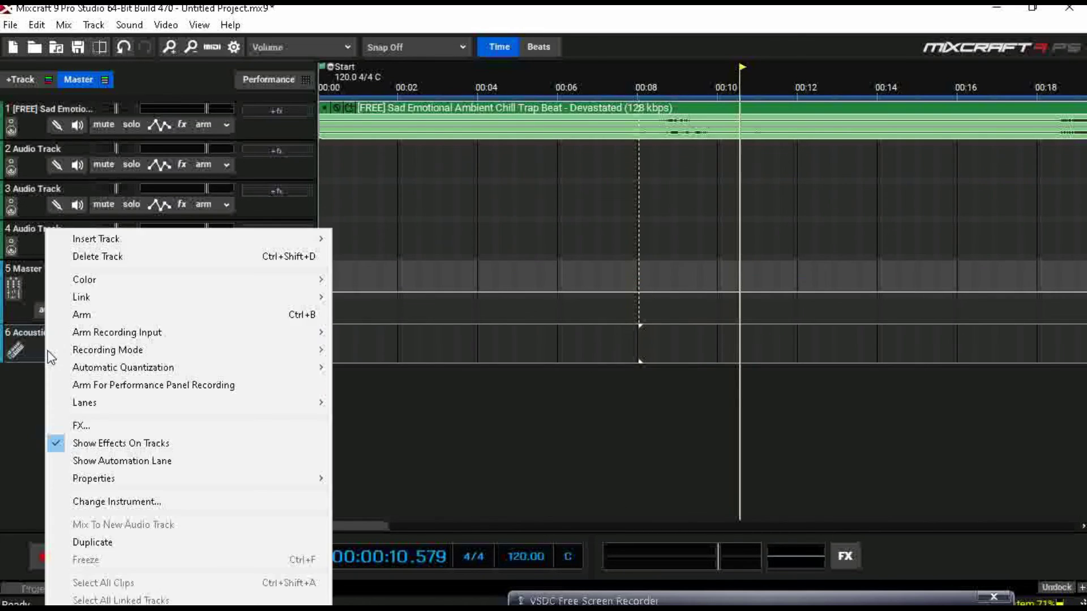
left_click(139, 258)
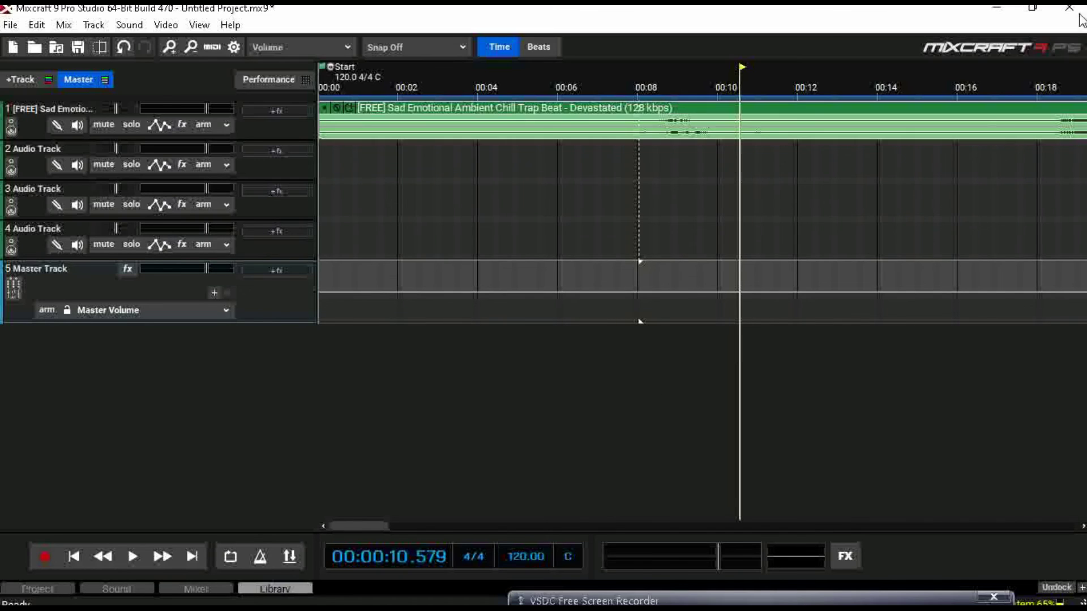
Zoom the timeline out to show about 45 seconds of the beat
scroll(779, 331, "down", 3)
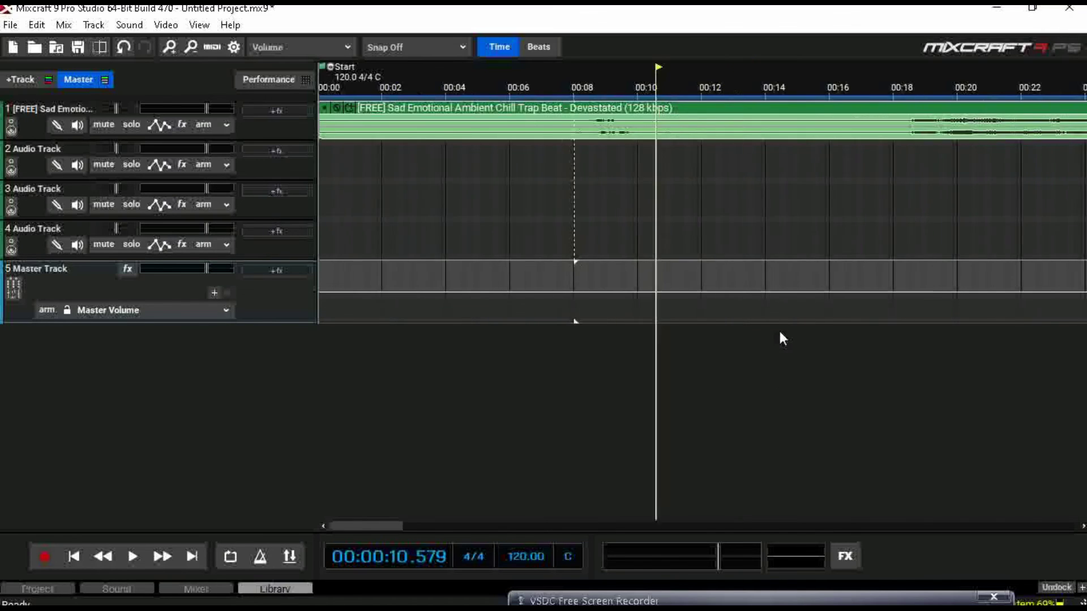